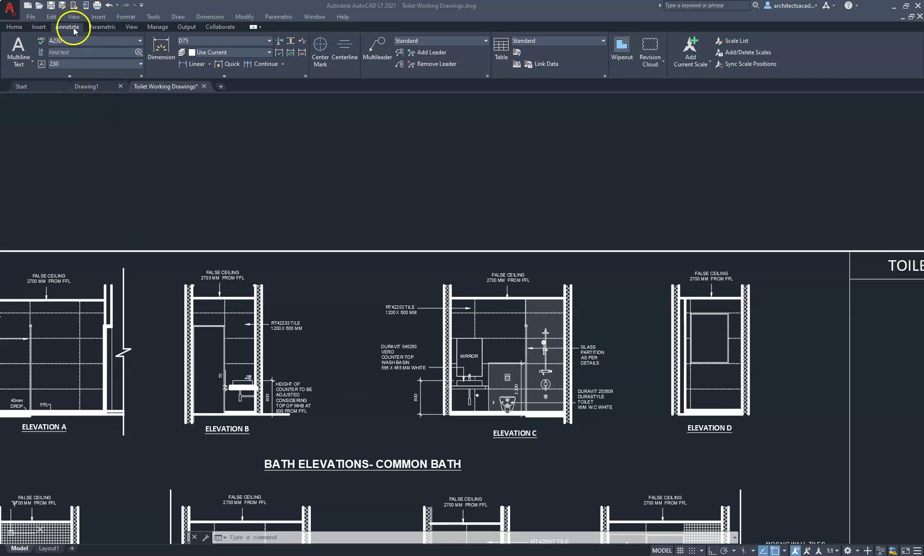
Open the Dimension Style Manager from the Annotate tab's Dimensions panel launcher
click(305, 76)
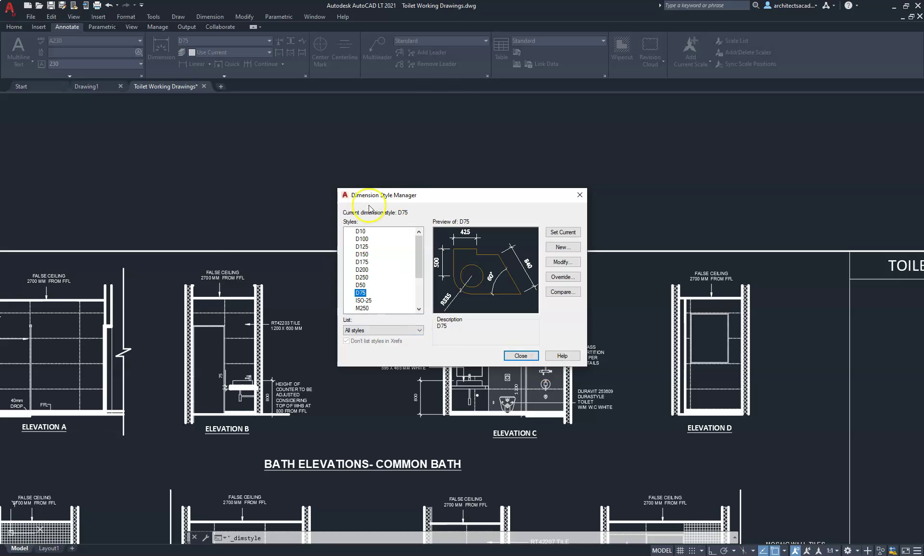
Create a new dimension style named 'D 300 A' that starts from Standard
click(562, 247)
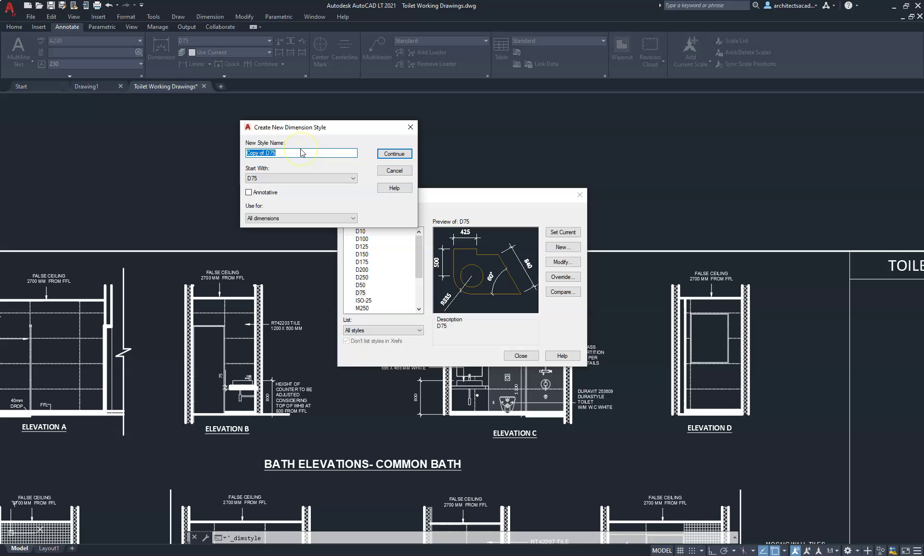
text(D 300 A)
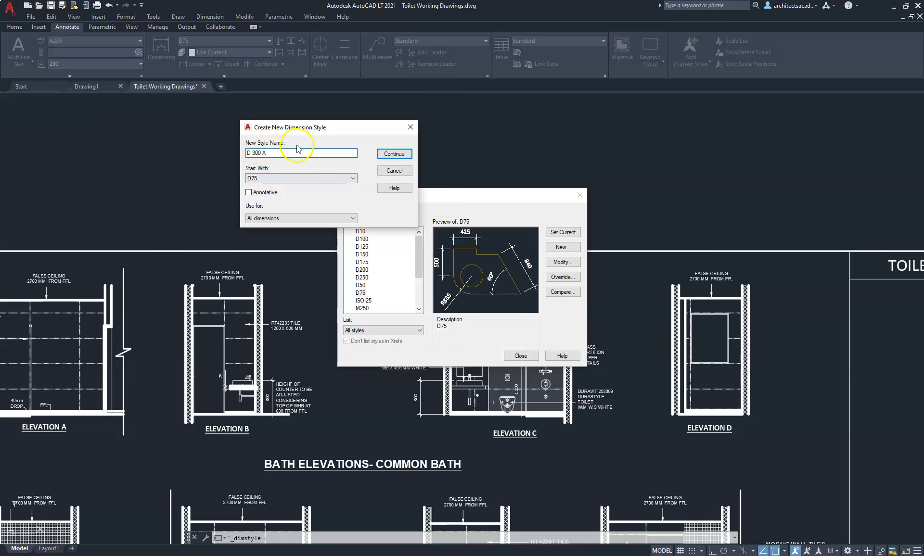
click(299, 178)
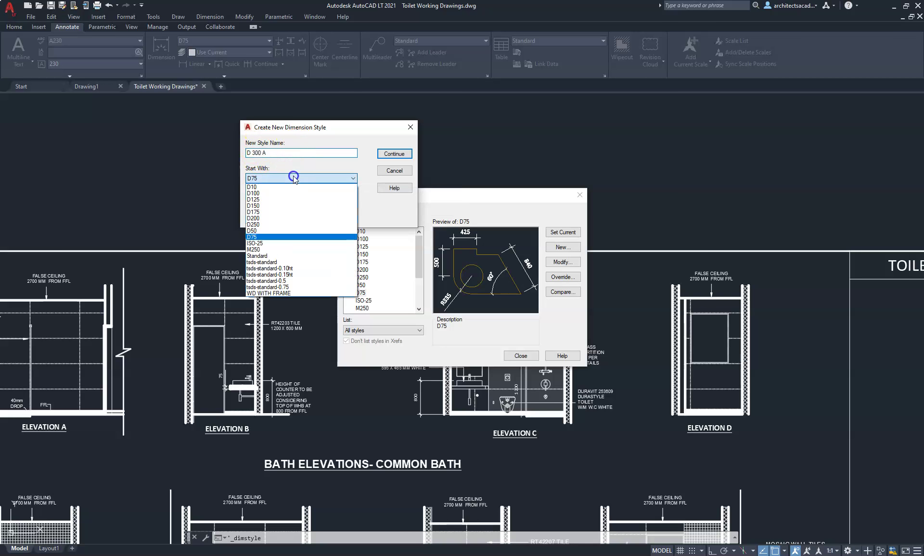
click(286, 256)
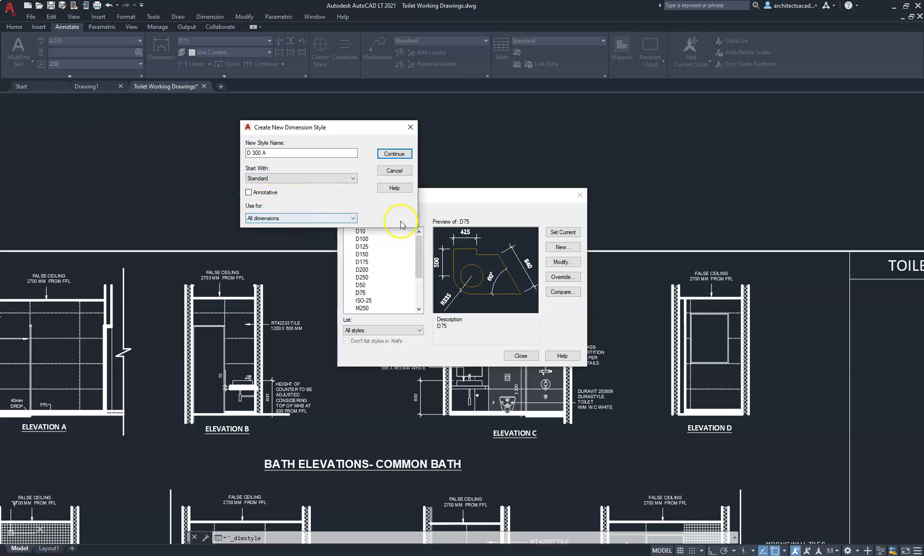
click(394, 154)
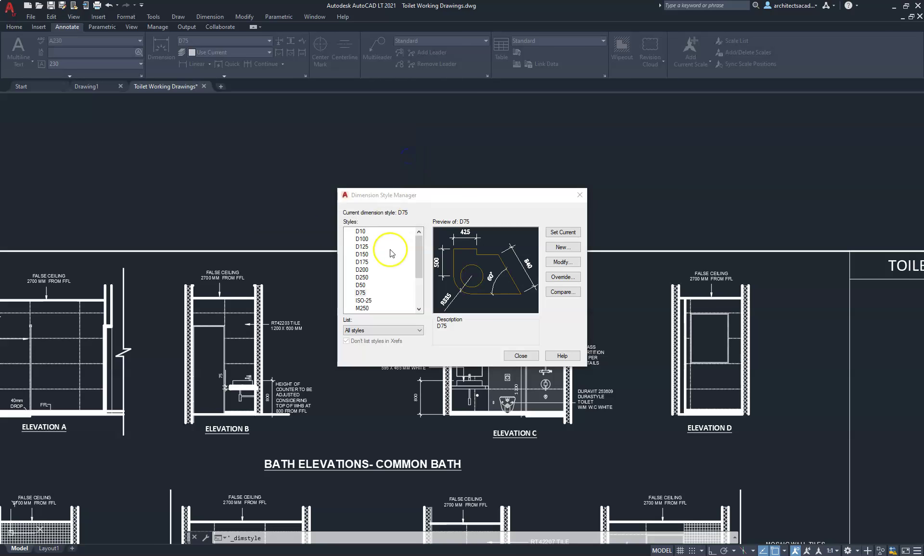
Set the dimension line colour, linetype and lineweight to ByLayer
click(205, 73)
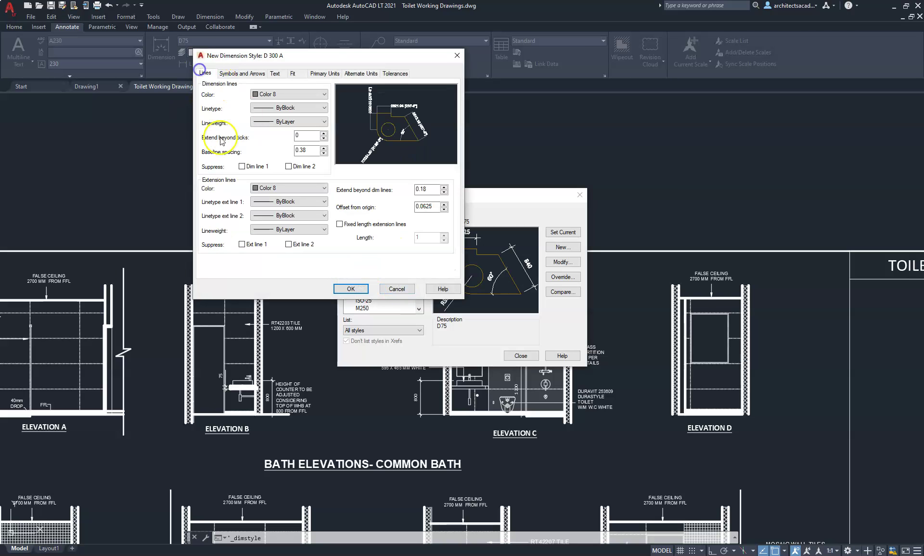
click(278, 95)
scroll(278, 96, up, 2)
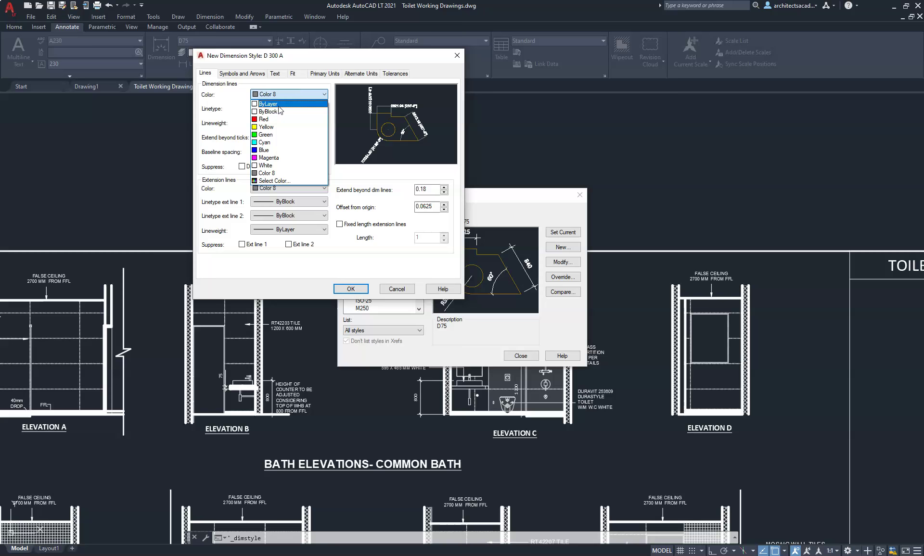
click(277, 99)
click(276, 107)
scroll(277, 118, up, 3)
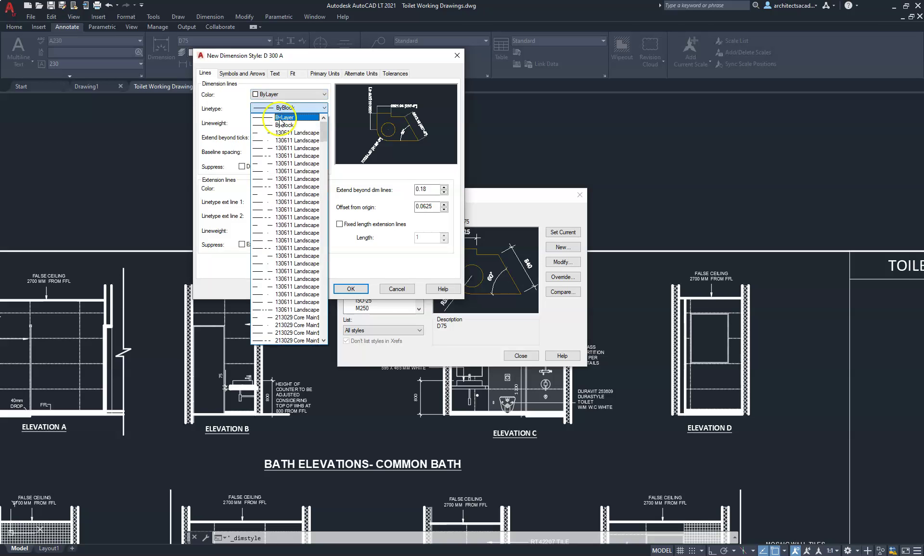
click(278, 118)
click(280, 121)
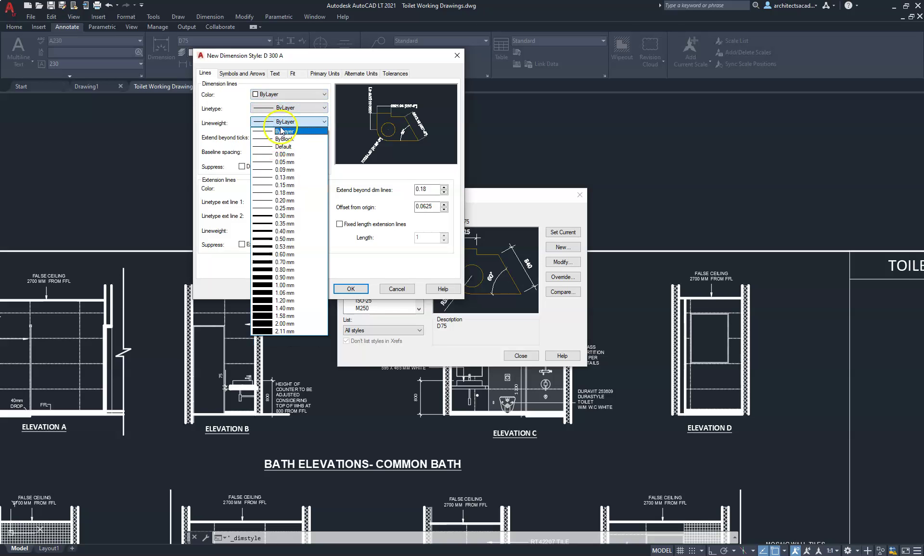
click(271, 127)
Set the extension line colour and both extension line linetypes to ByLayer
click(291, 188)
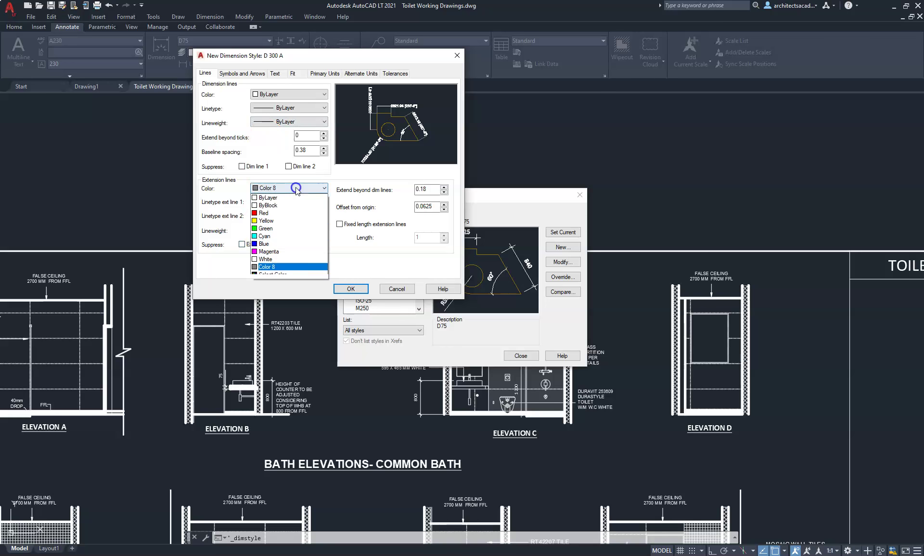
click(288, 198)
click(289, 202)
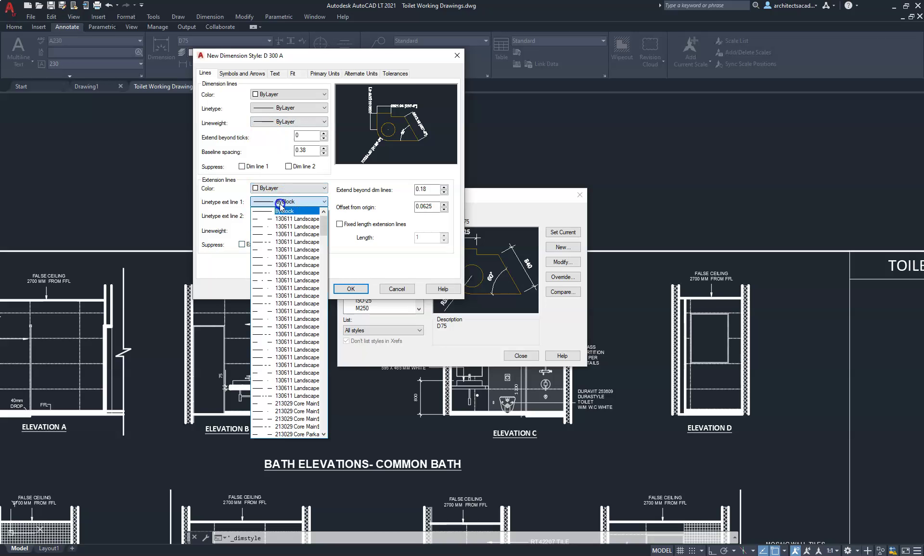
click(285, 211)
click(286, 216)
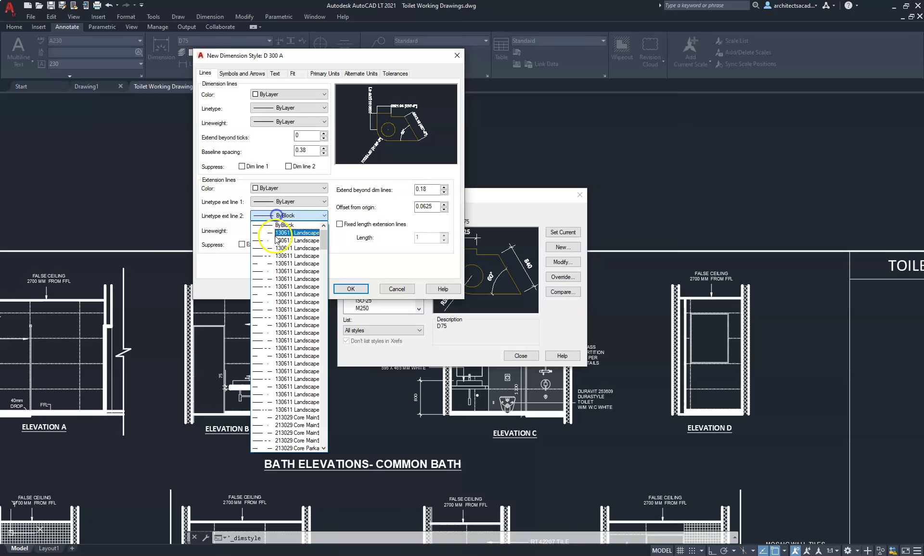
click(284, 224)
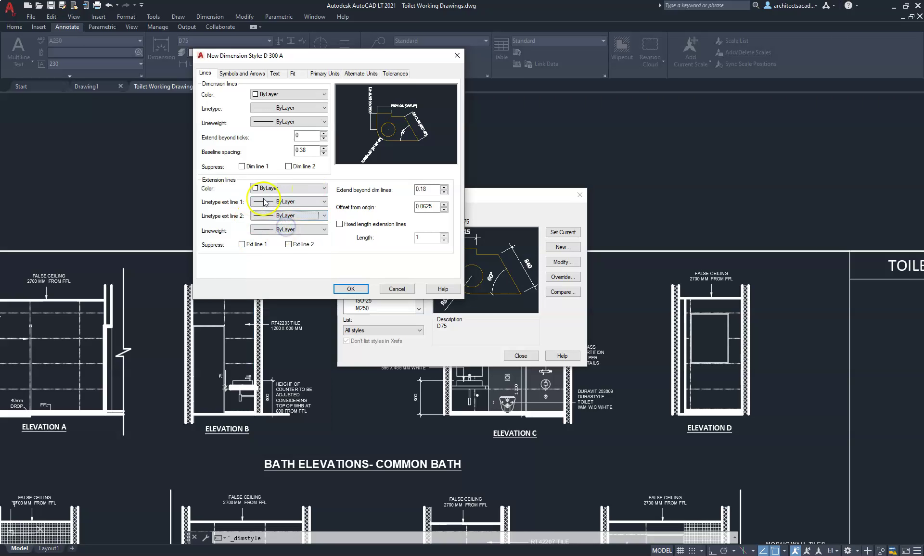
Use Architectural tick arrowheads with an arrow size of 300
click(242, 75)
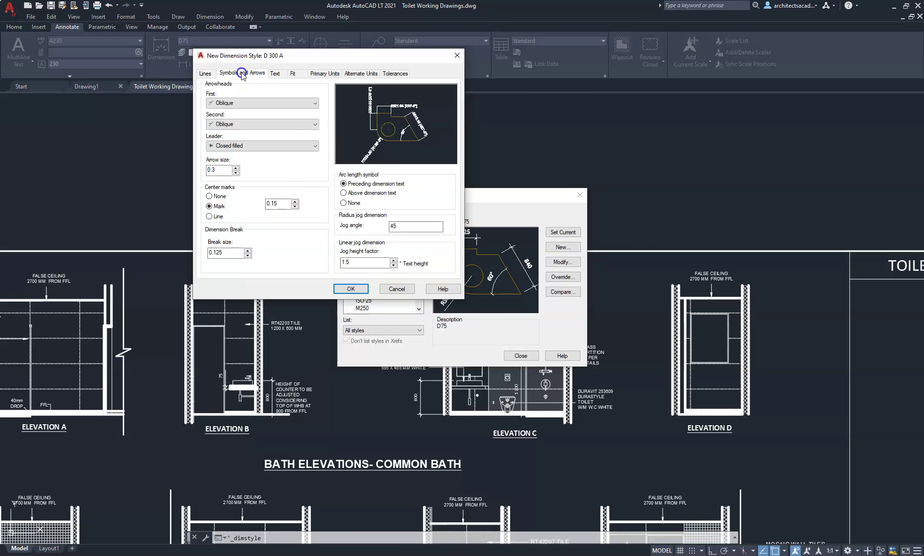
click(257, 103)
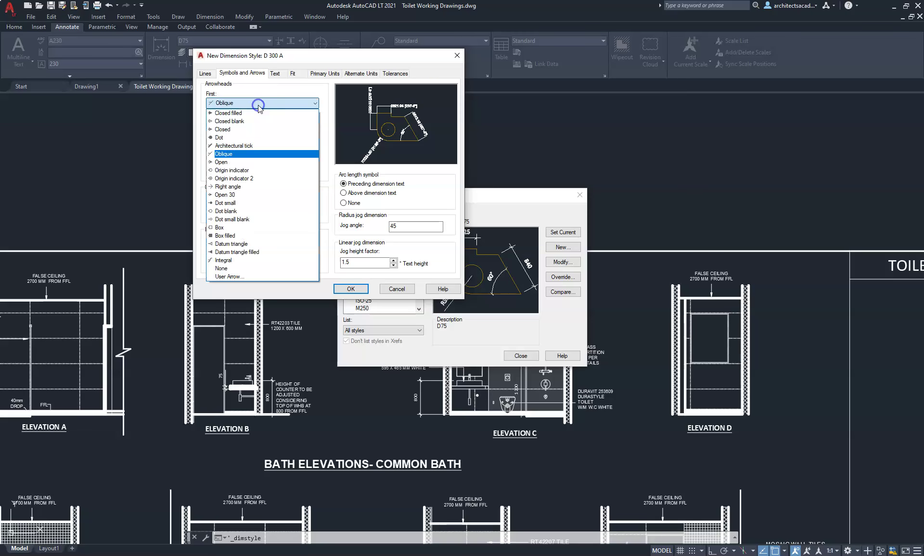
click(264, 146)
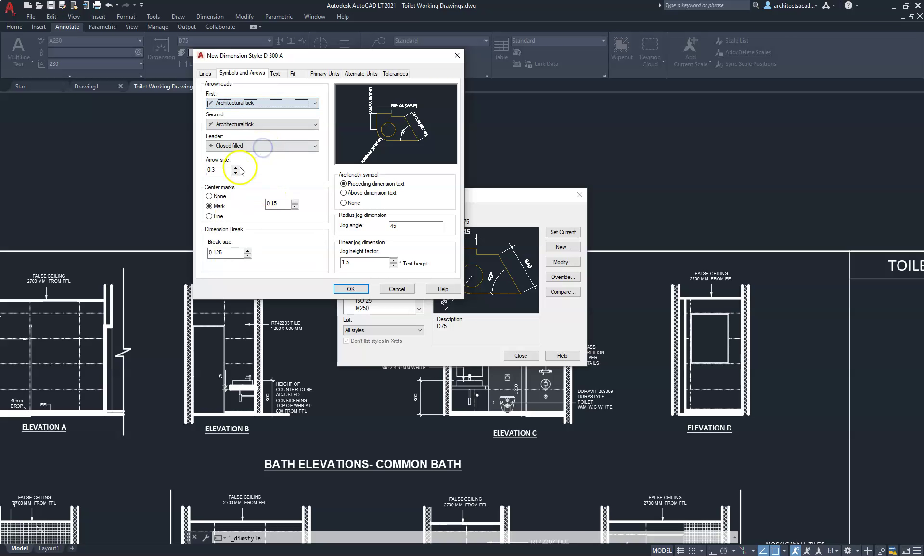
drag(222, 169, 154, 169)
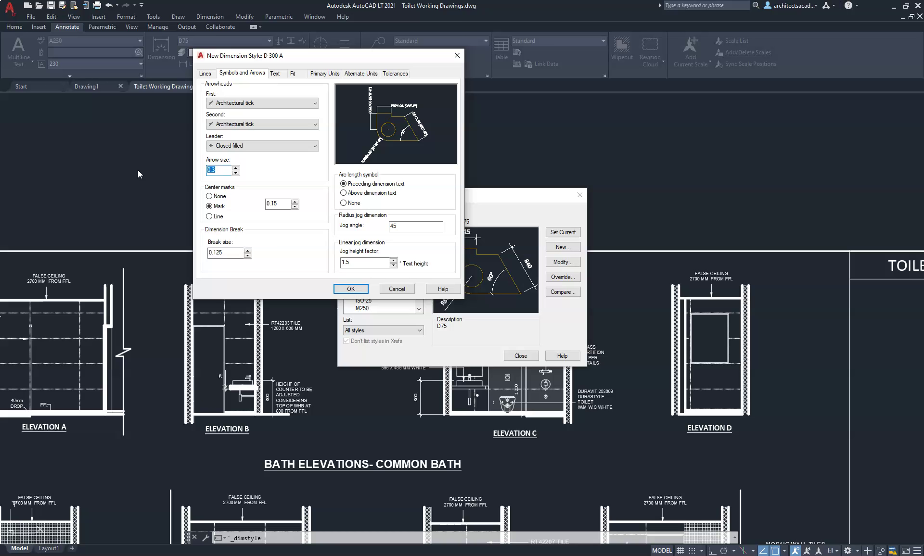
text(300)
click(276, 73)
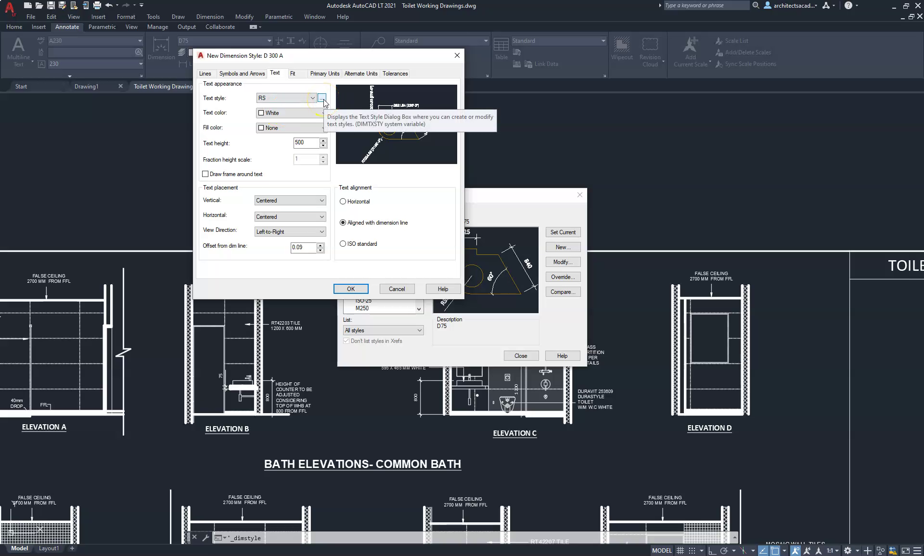
Start a new text style, dismissing the warning that 'T 300 A' already exists
click(321, 99)
click(453, 137)
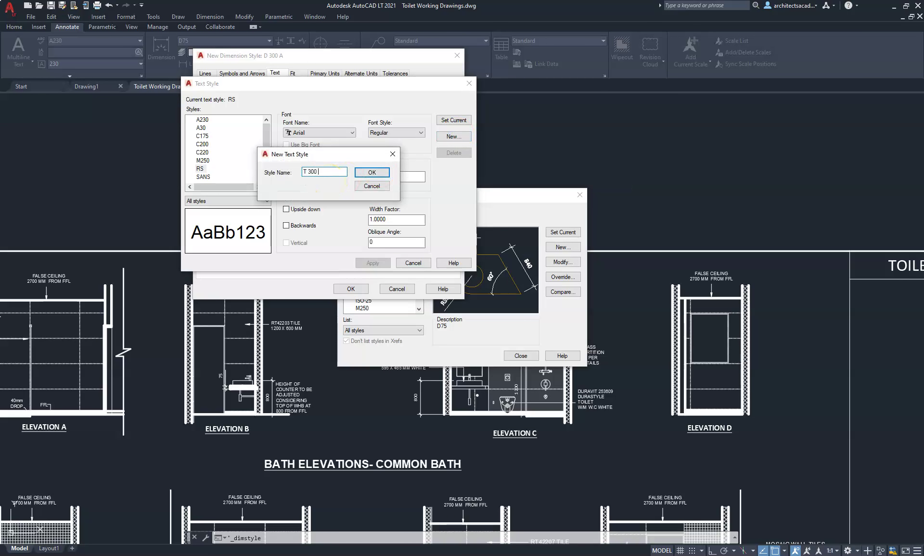
click(371, 172)
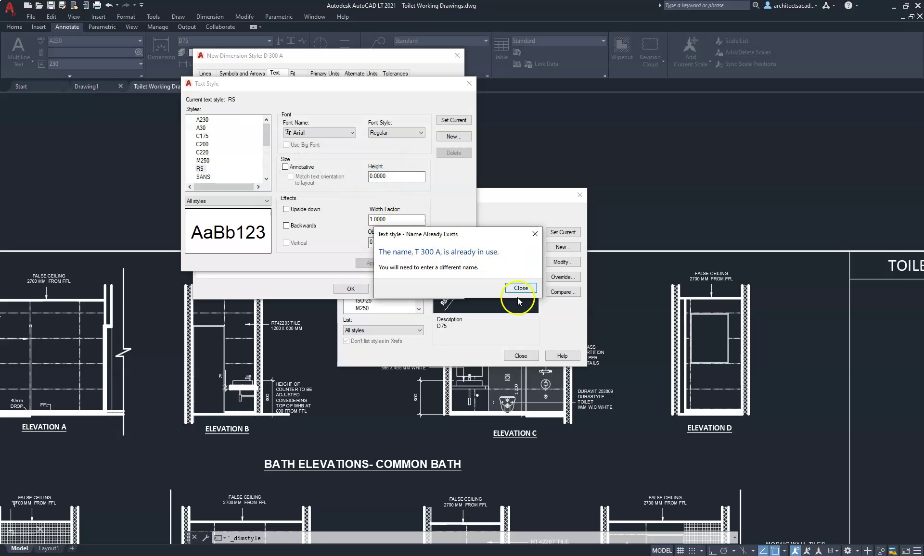
click(509, 287)
click(333, 173)
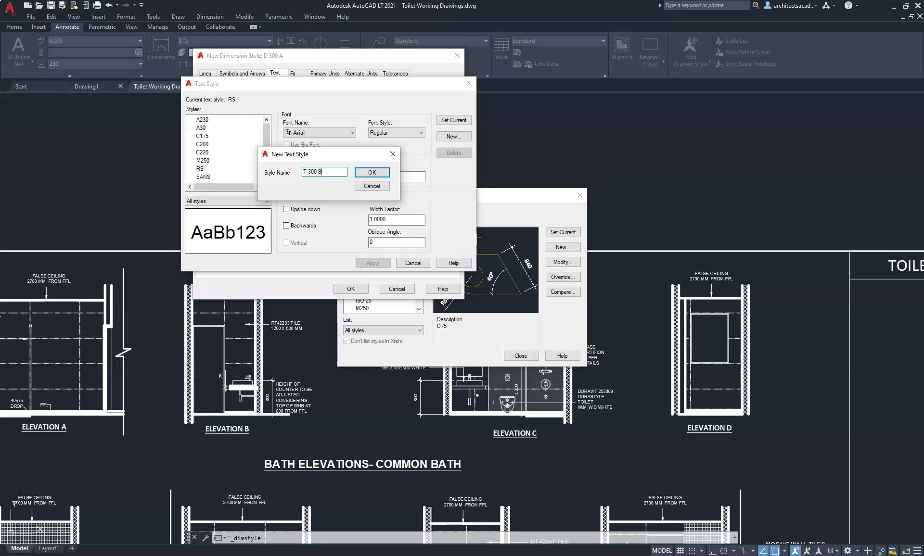
Name the new text style 'T 300 B' and apply a 300 height with Regular font style
text(B)
click(370, 173)
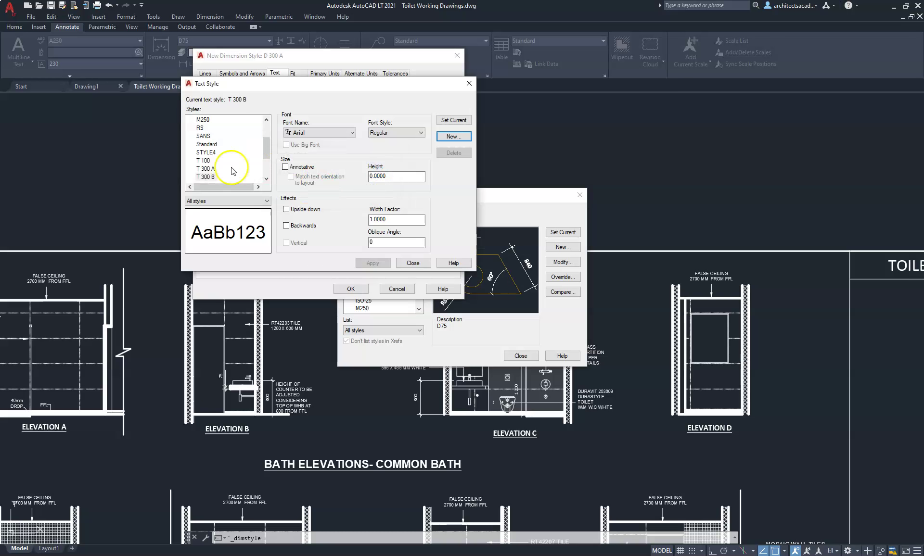
drag(399, 176, 309, 181)
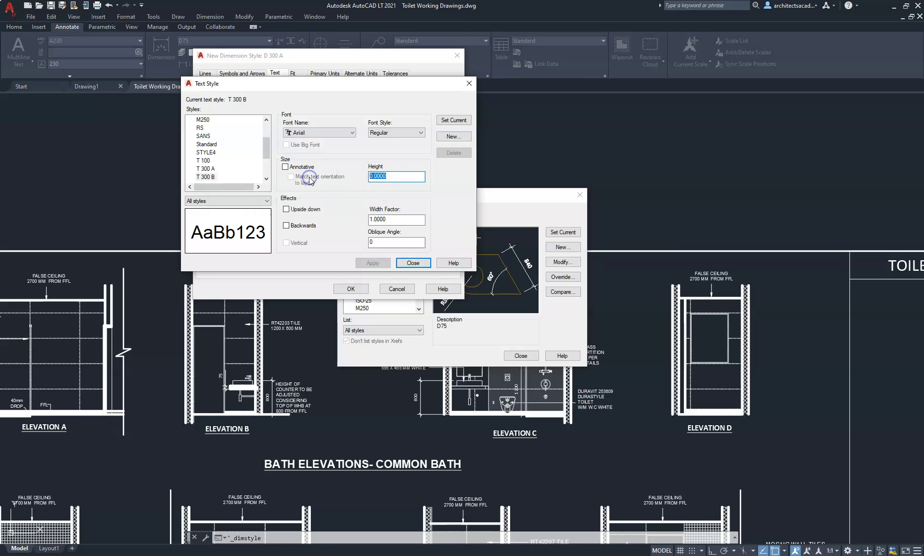
text(3)
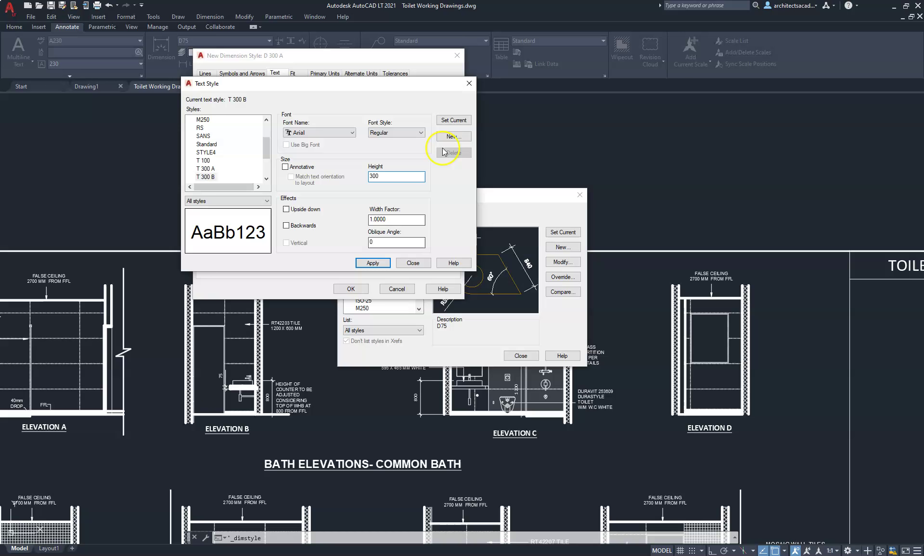
click(384, 135)
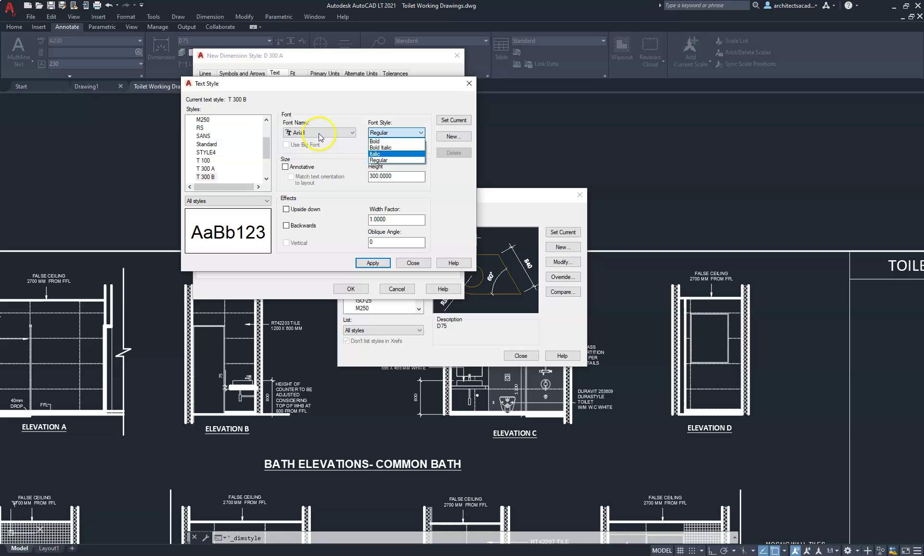
click(353, 148)
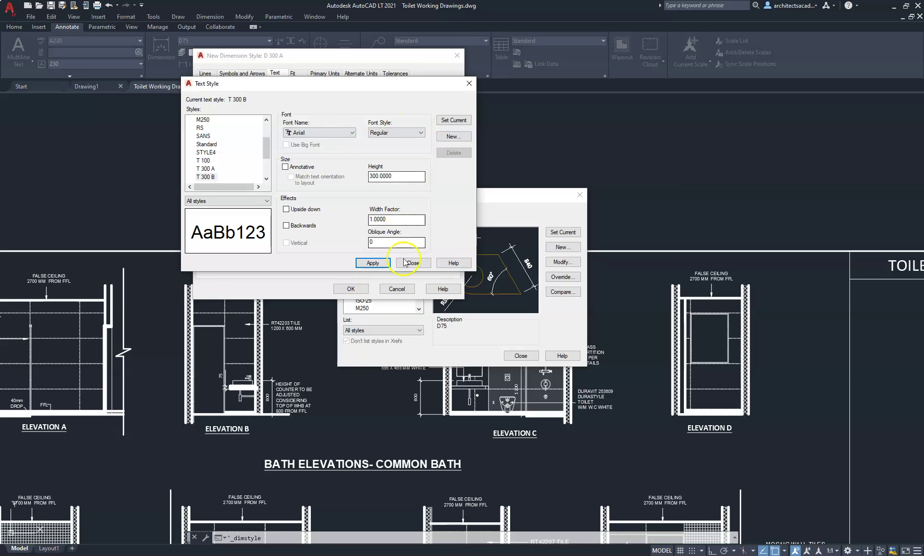
click(376, 263)
click(375, 263)
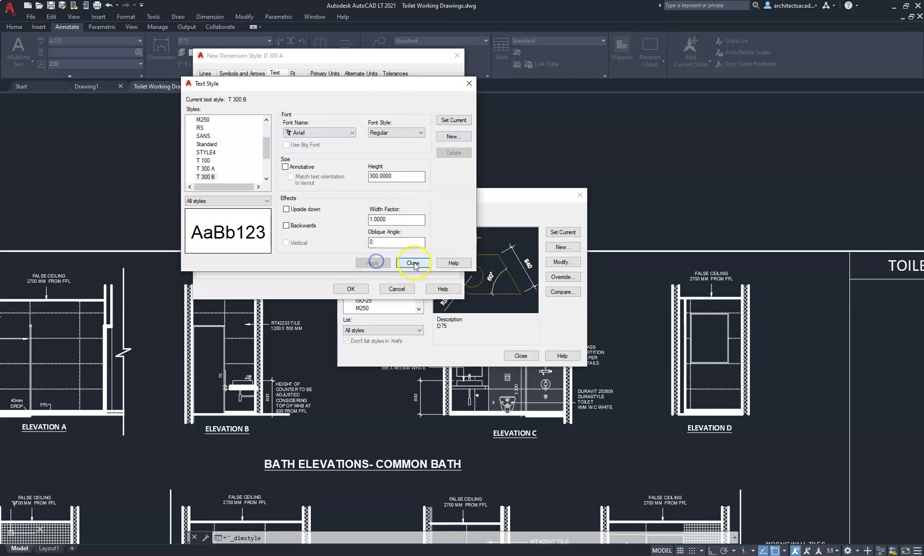
click(451, 123)
Give the dimension text style T 300 B, ByLayer colour, Above placement and offset 75
click(413, 262)
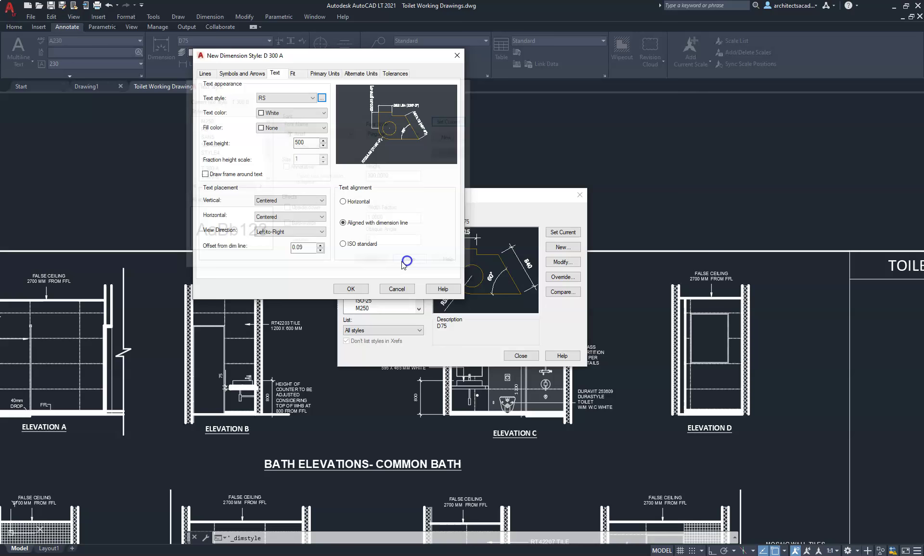
click(310, 98)
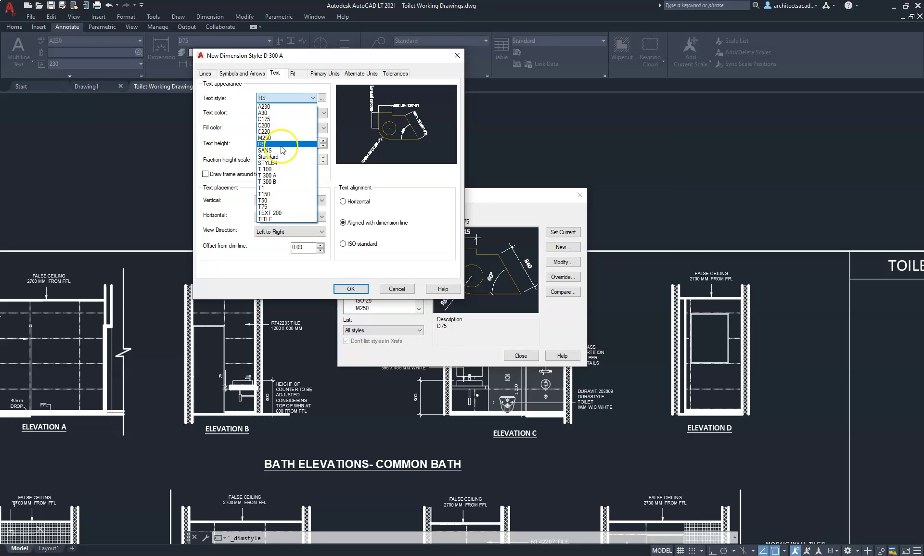
click(275, 182)
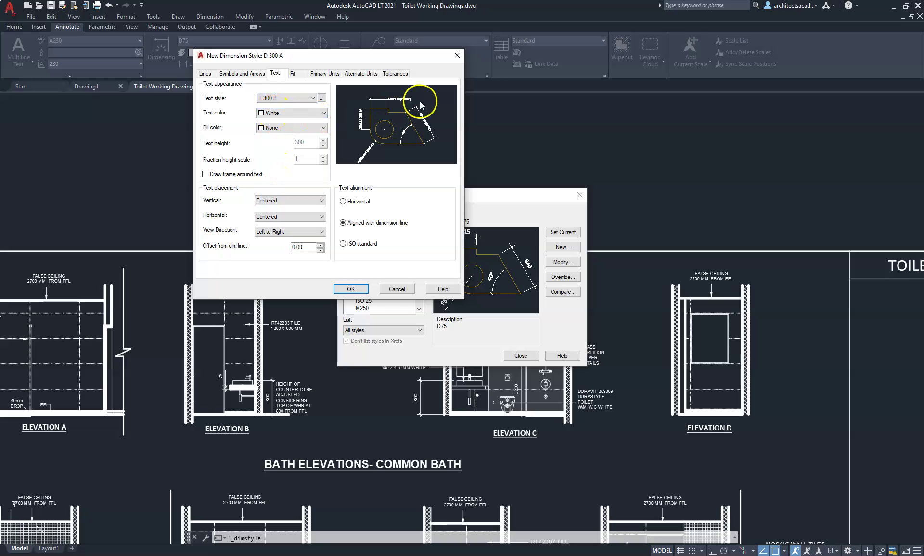
click(278, 118)
click(277, 123)
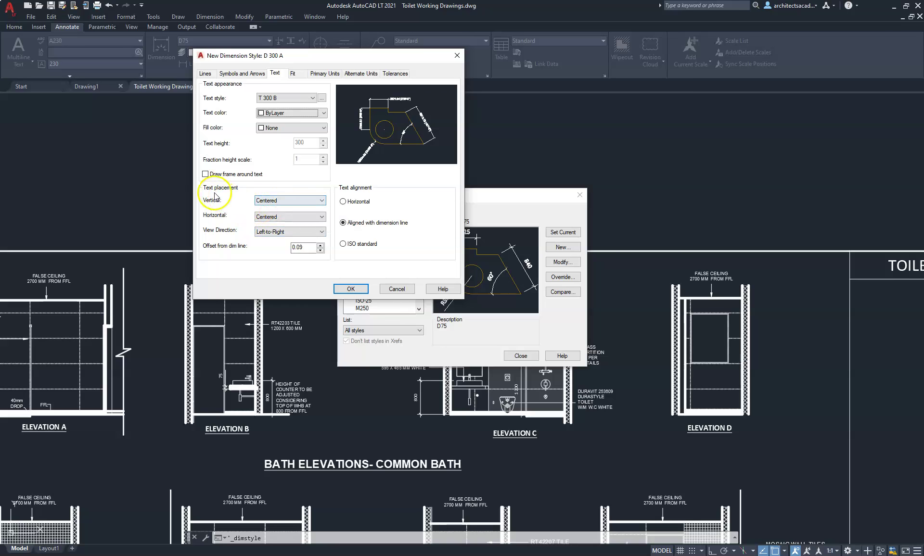
click(292, 200)
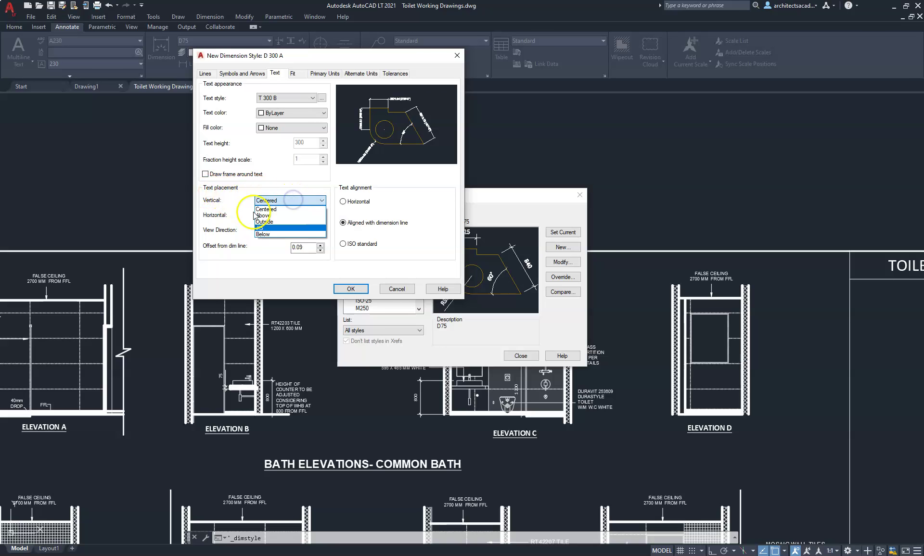
click(278, 216)
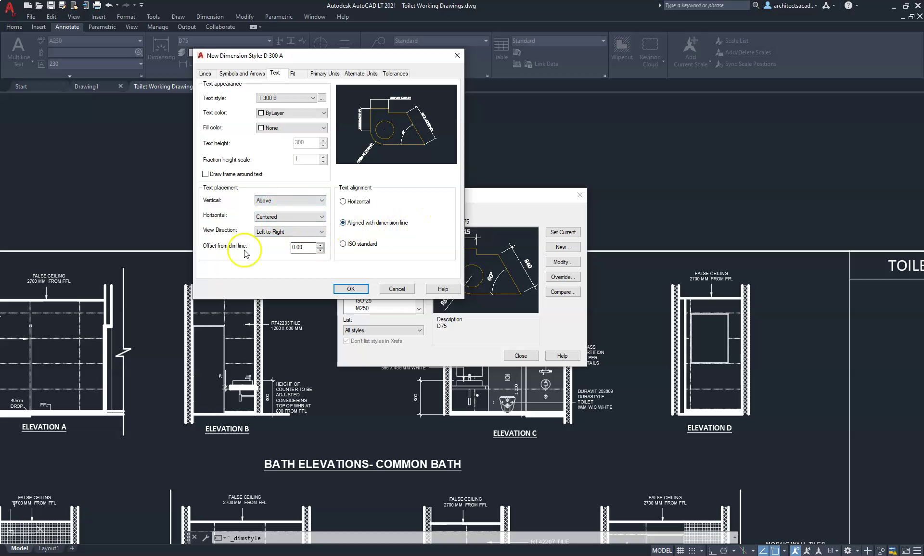
double_click(302, 247)
Set the Primary Units linear precision to 0
click(329, 75)
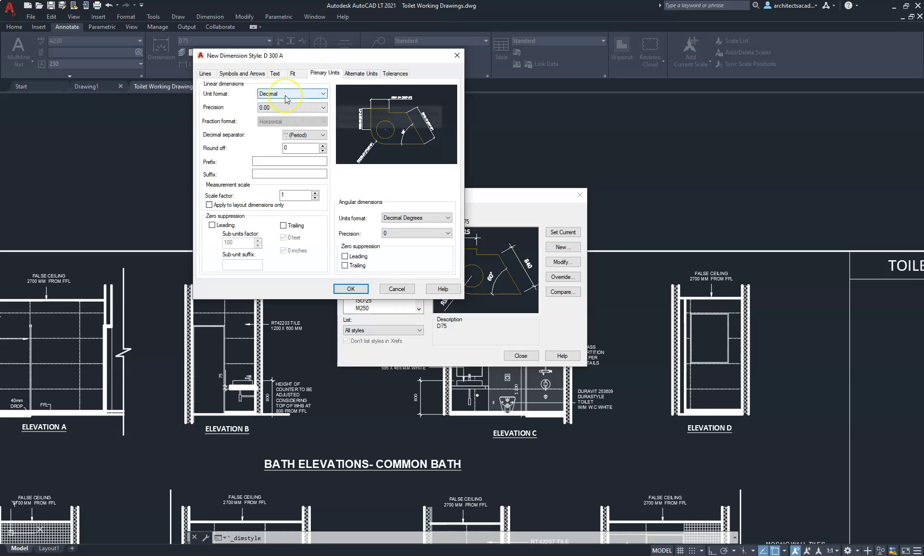
click(281, 108)
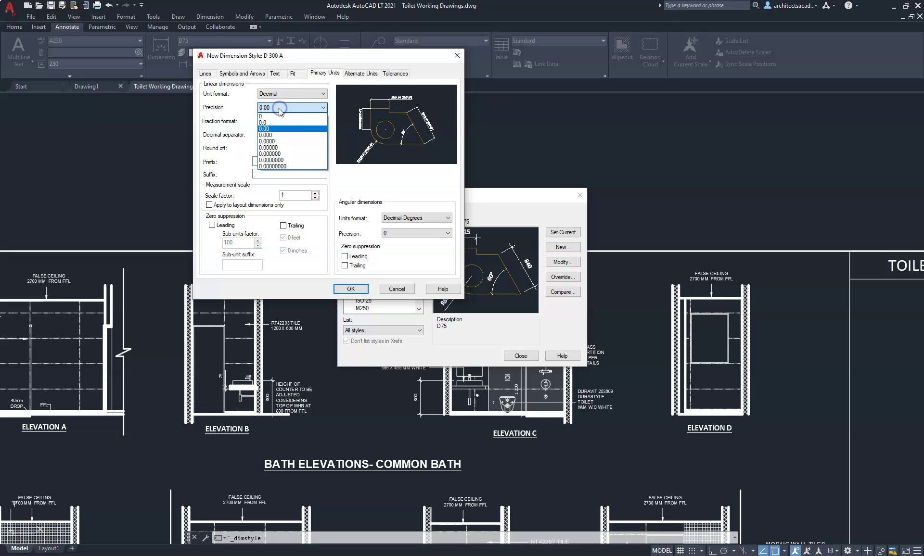
click(276, 117)
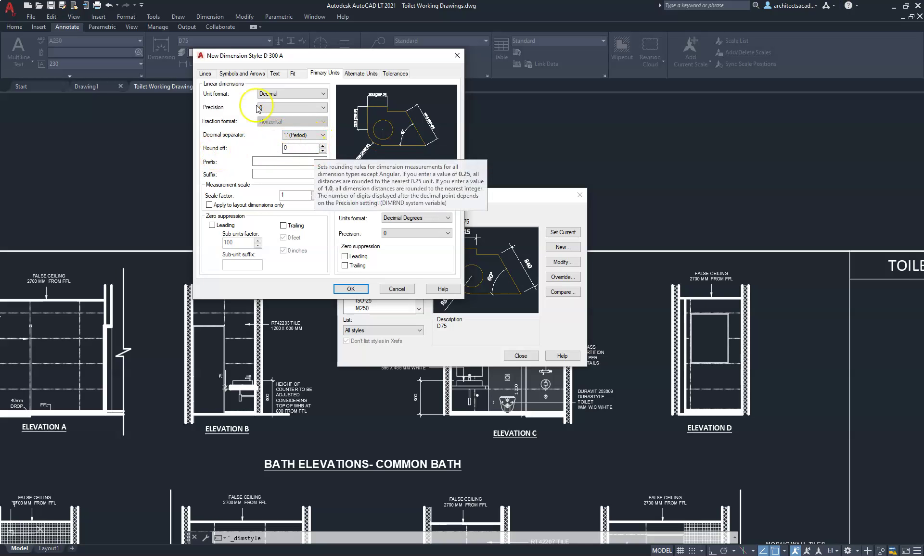
Leave alternate units off, save D 300 A, and set it as the current style
click(363, 76)
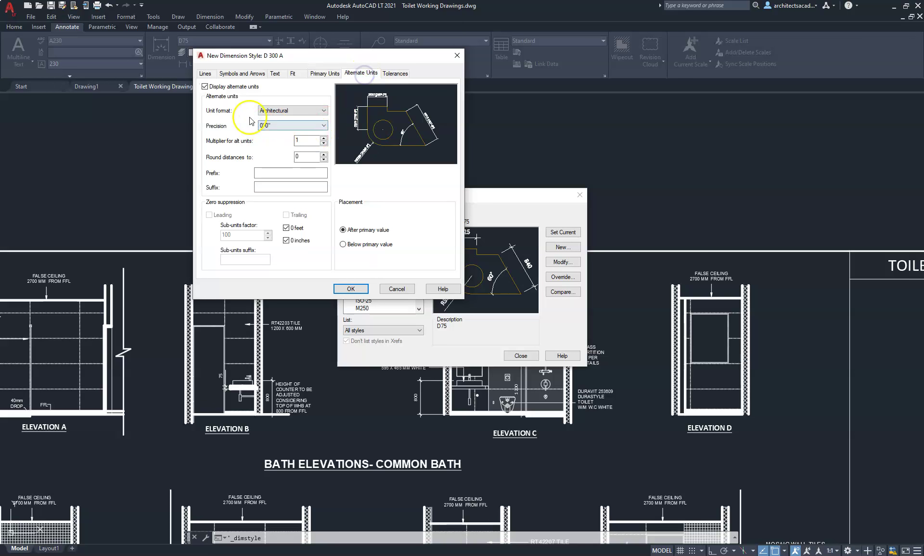
click(205, 87)
click(204, 87)
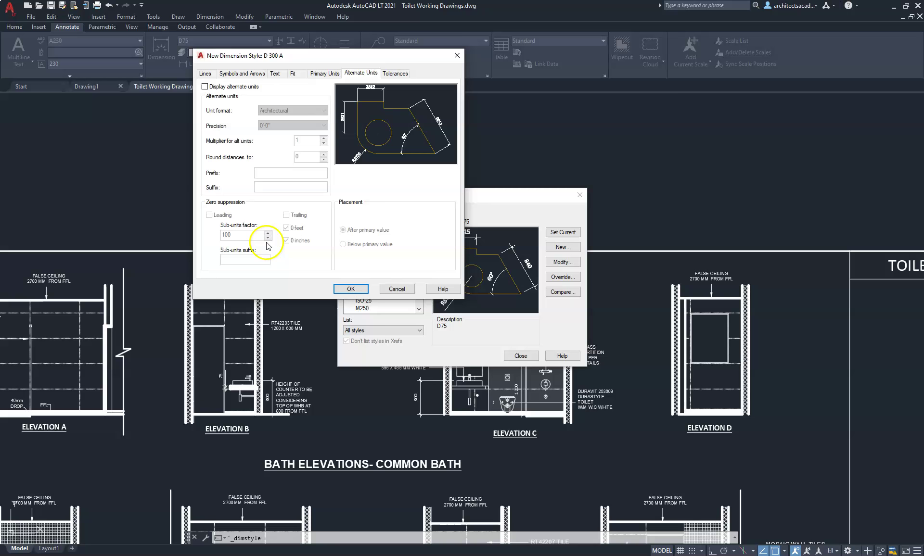
click(350, 289)
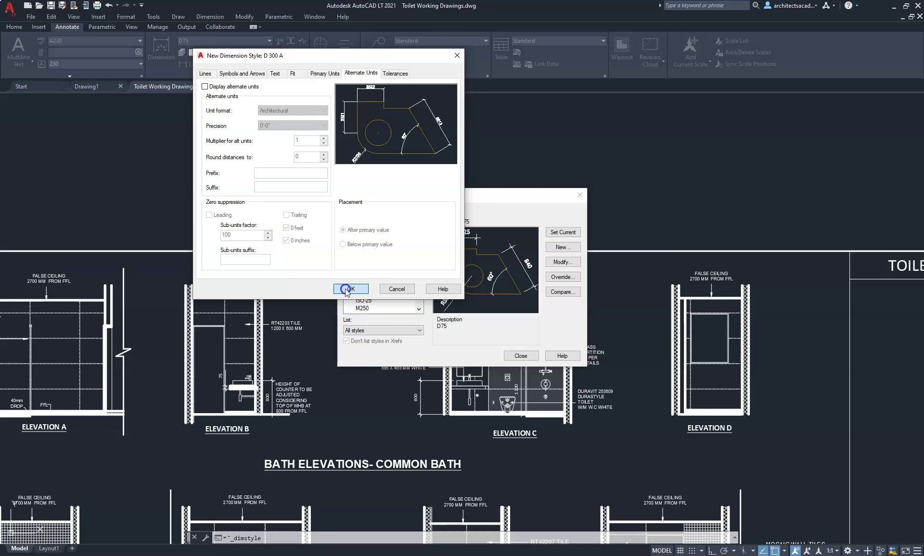
click(577, 232)
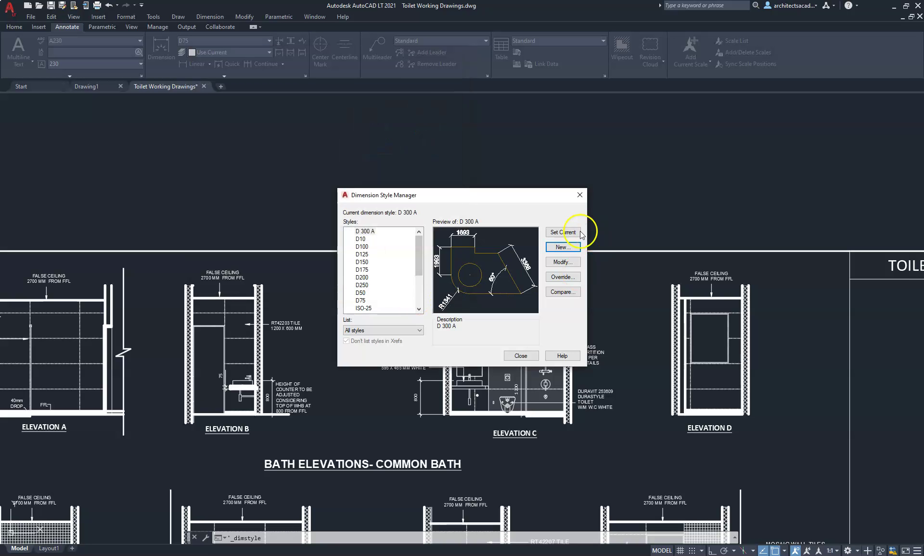
click(520, 356)
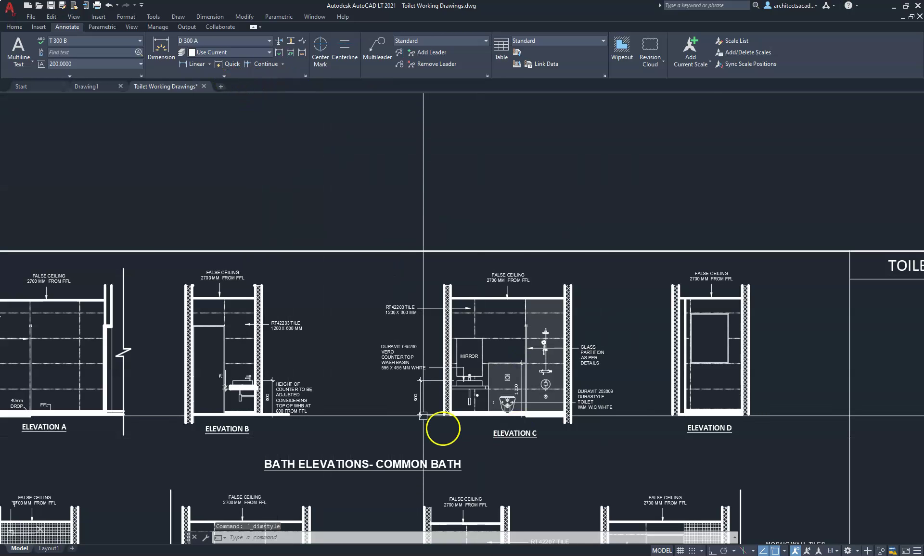
Scroll the dimension style gallery to find D 300 A alongside D10, D50 and D75
click(231, 41)
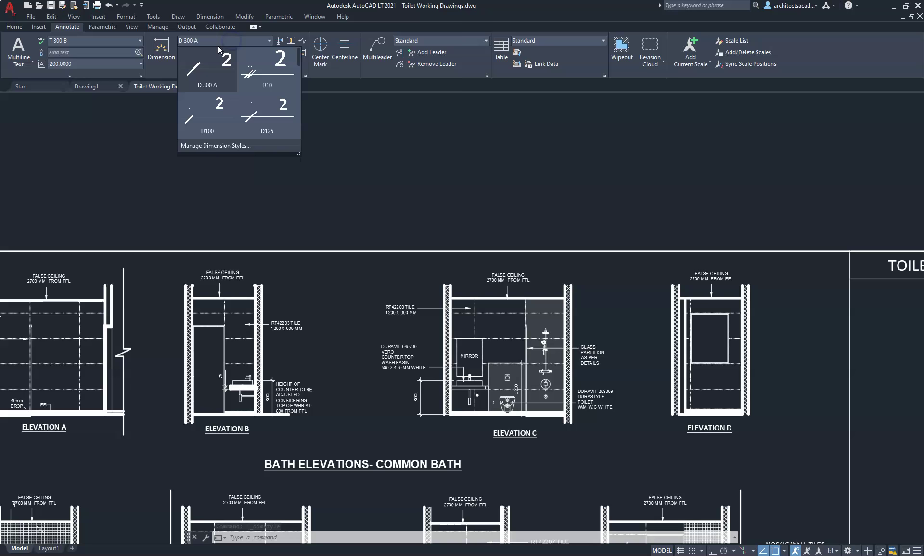
scroll(262, 120, down, 3)
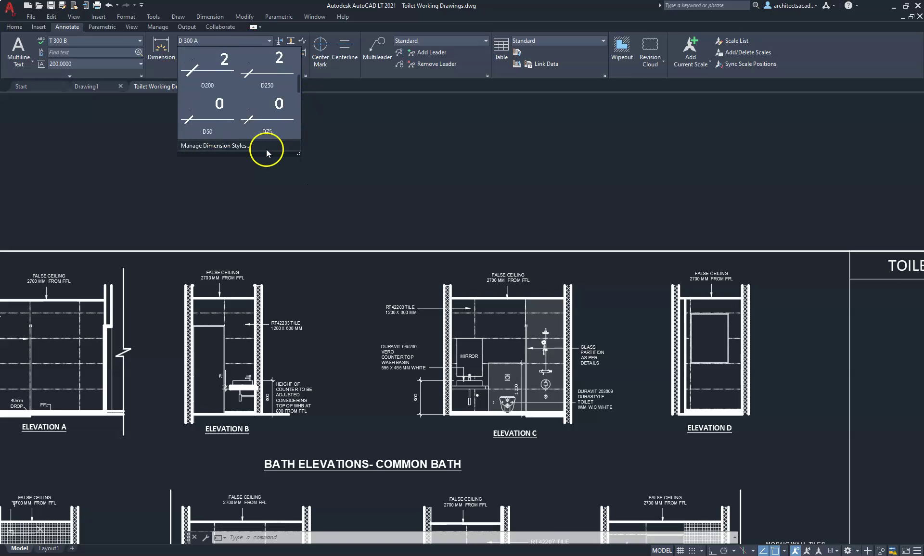
scroll(244, 130, down, 3)
scroll(259, 123, down, 1)
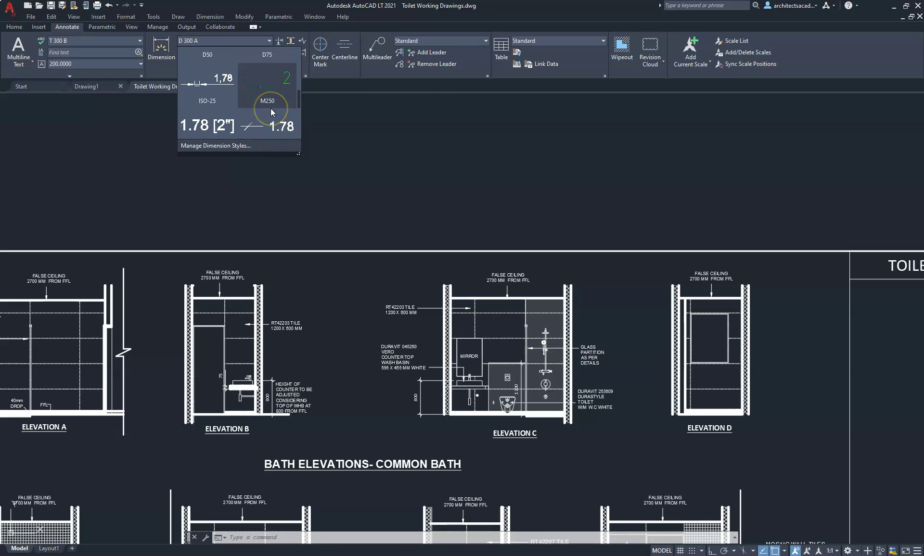
scroll(270, 109, down, 4)
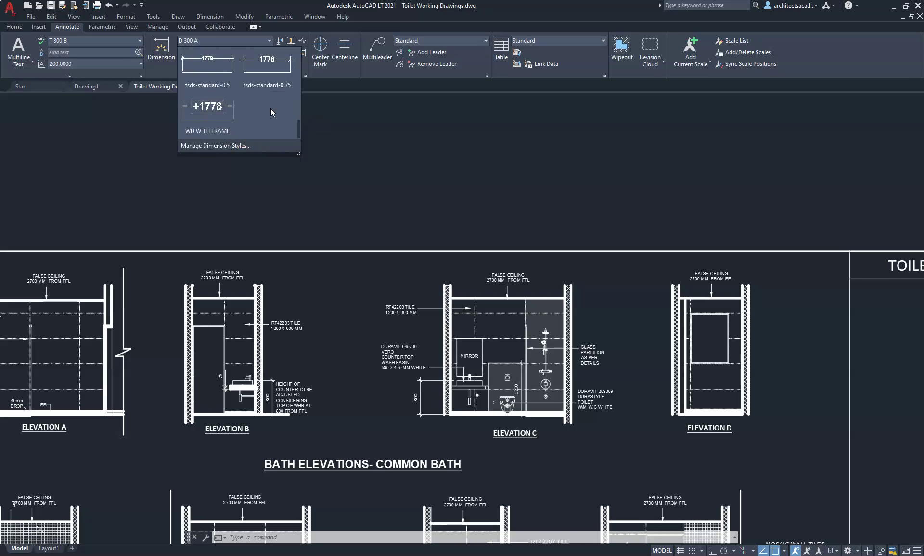
scroll(270, 108, up, 8)
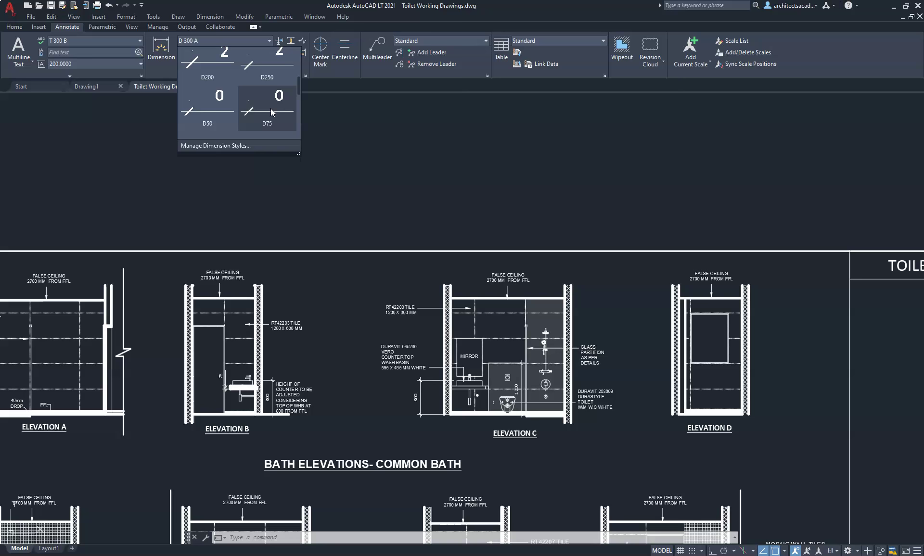
scroll(272, 112, up, 2)
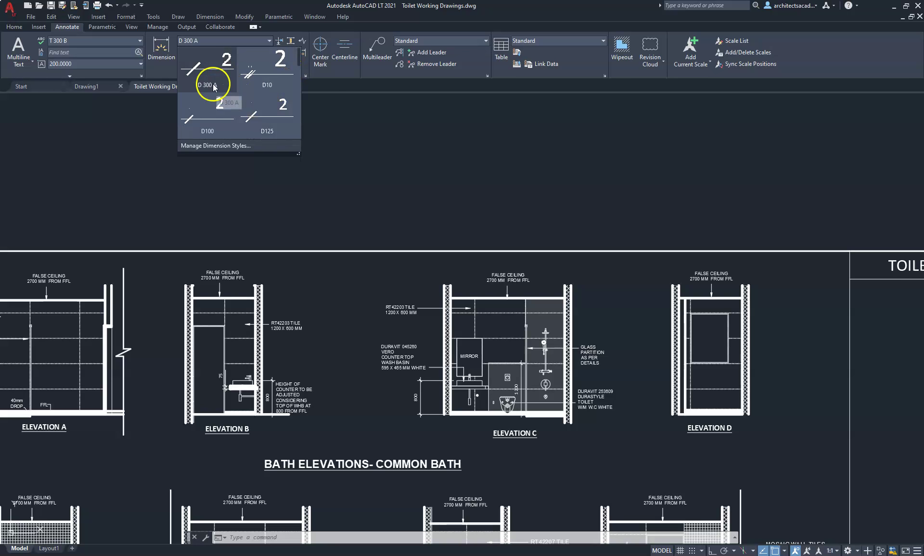
scroll(294, 96, down, 1)
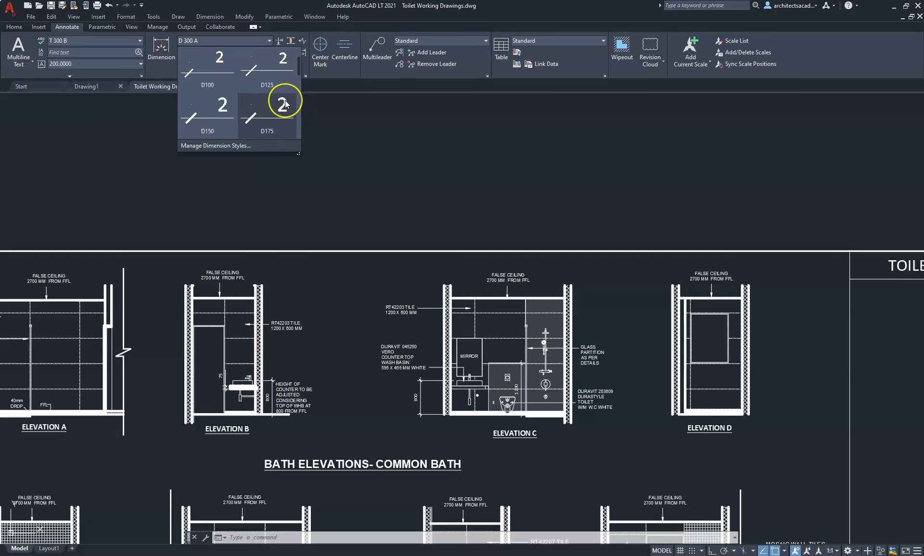
scroll(285, 100, down, 5)
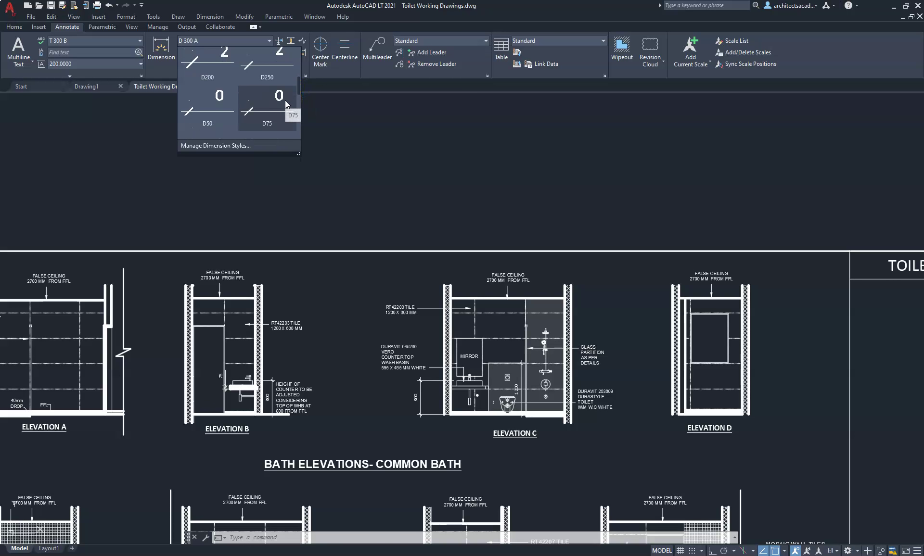
scroll(285, 104, up, 6)
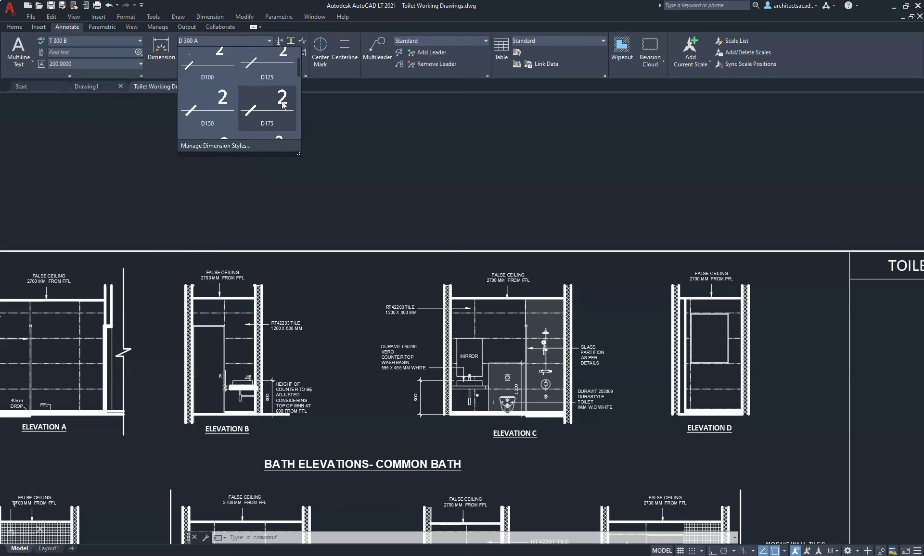
With D 300 A current, dimension 1200 from the dotted line to the glass partition below the ceiling
click(205, 59)
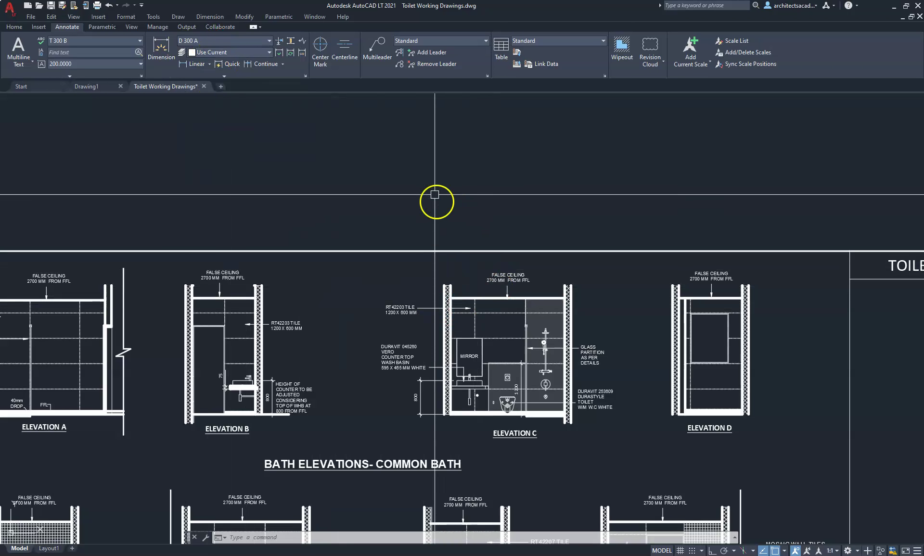
scroll(490, 395, up, 6)
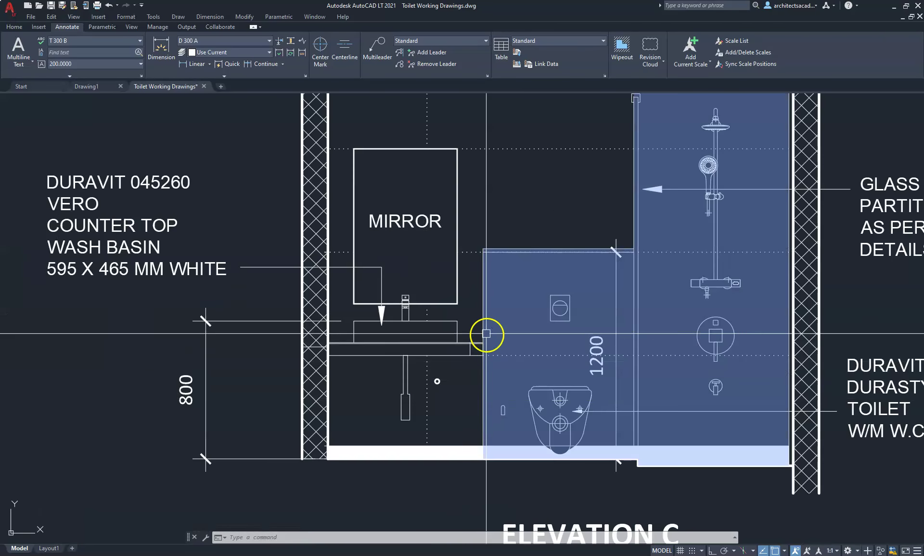
middle_drag(423, 266, 382, 341)
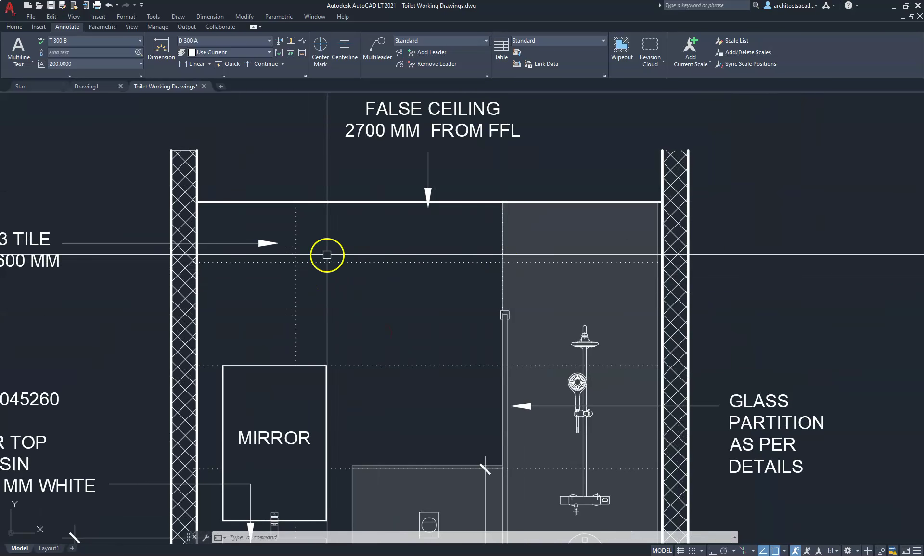
click(191, 68)
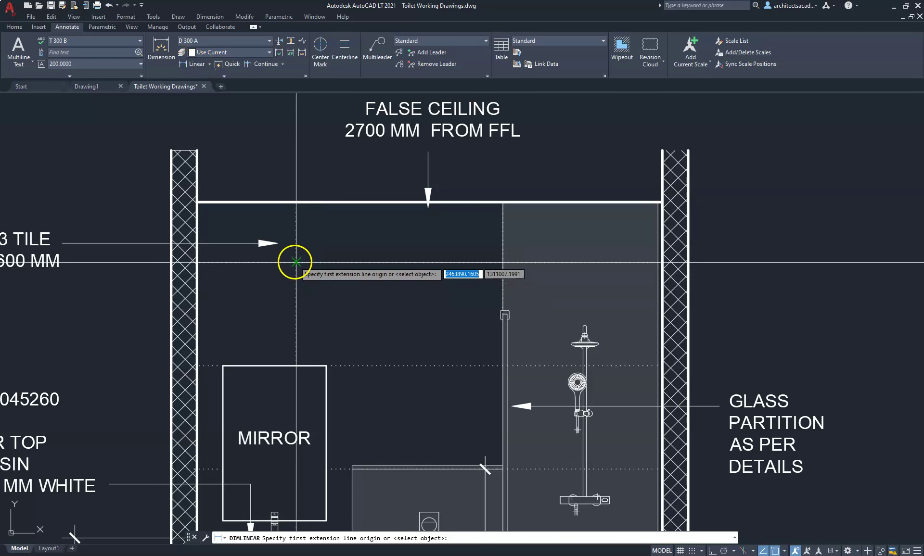
click(294, 262)
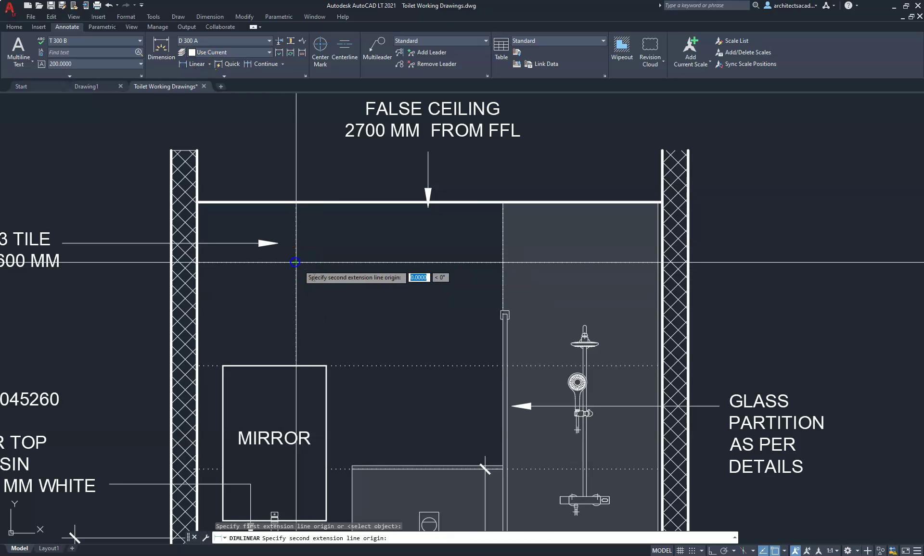
click(500, 262)
click(500, 237)
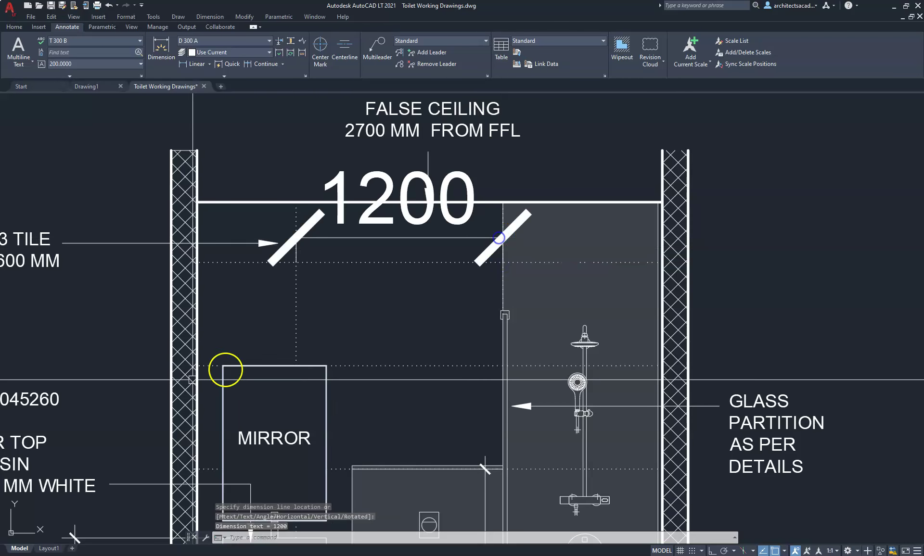
scroll(435, 313, down, 2)
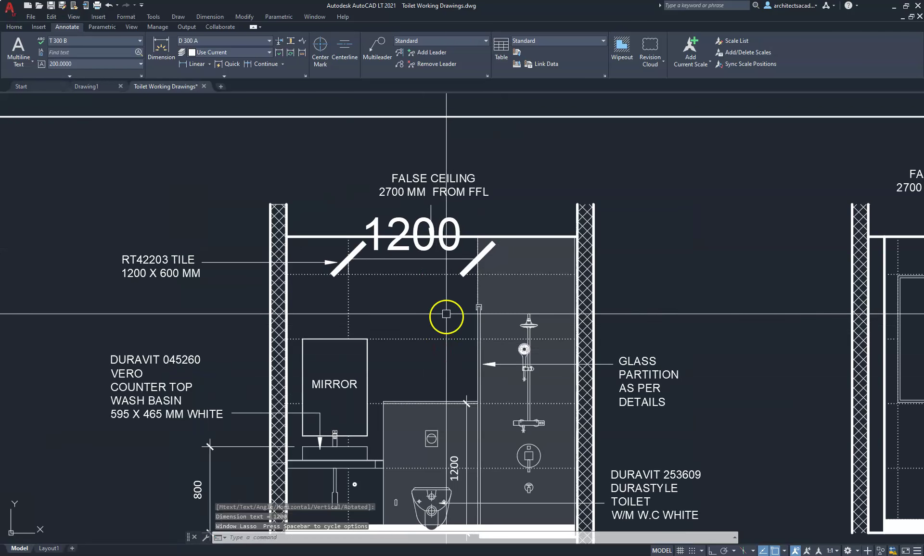
scroll(406, 261, up, 2)
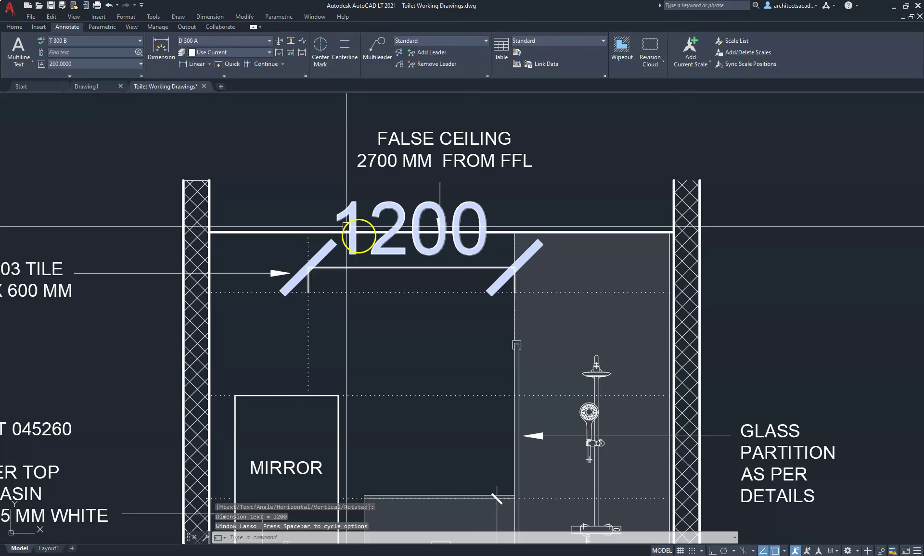